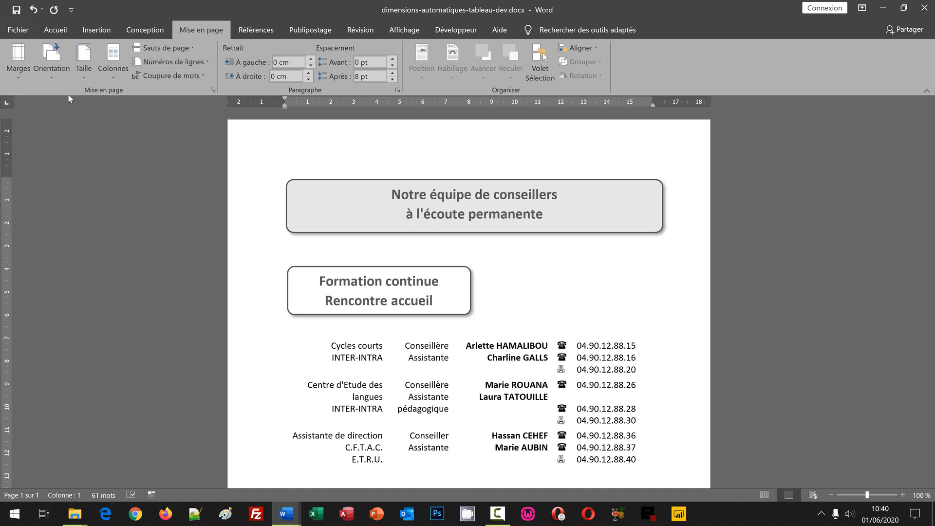
# Switch the page orientation to landscape, then return it to portrait
pyautogui.click(53, 77)
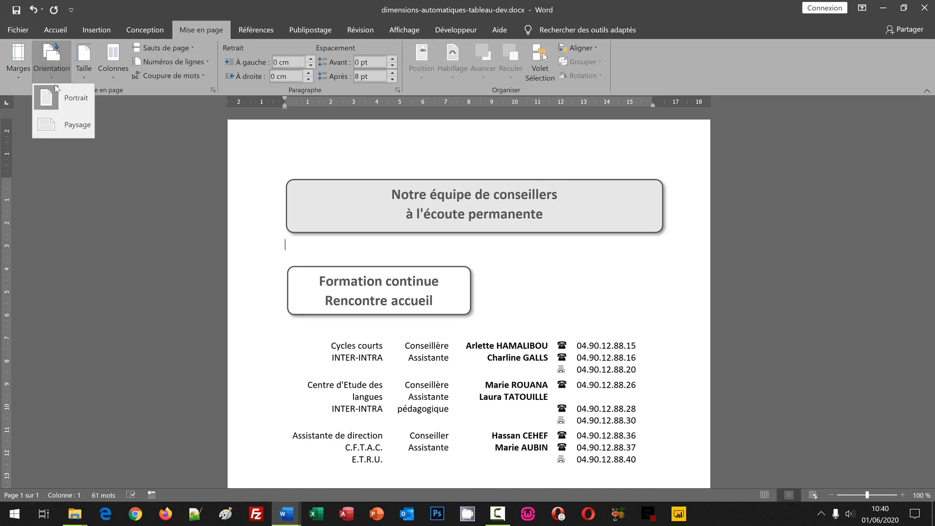
pyautogui.click(62, 130)
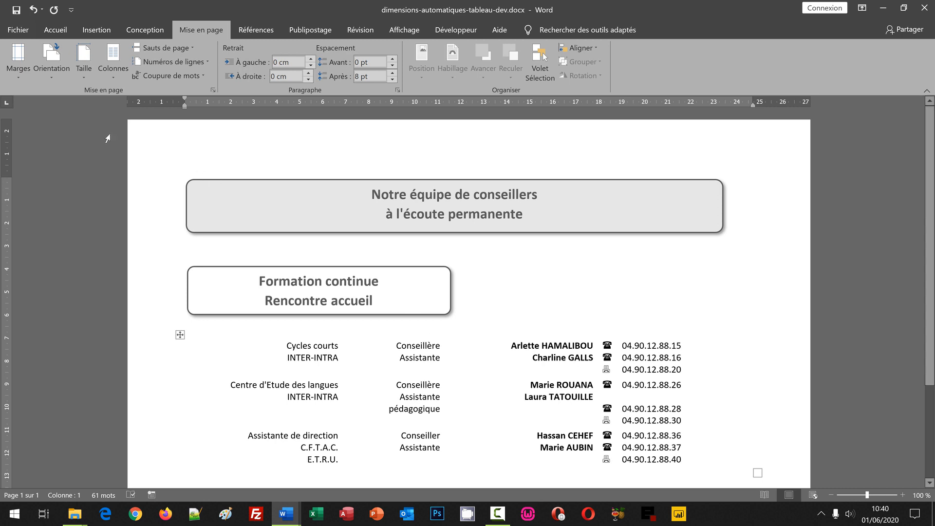
pyautogui.click(59, 78)
pyautogui.click(64, 97)
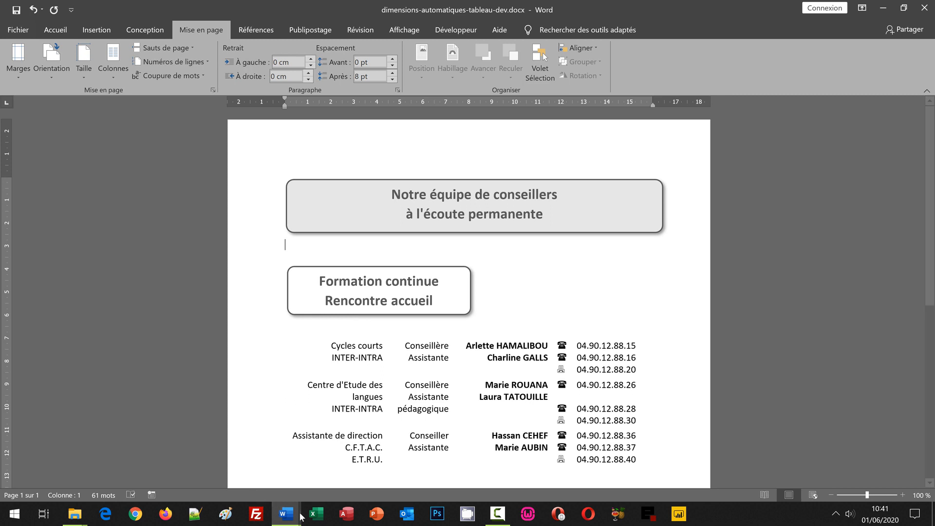
# Switch to the document dimensions-automatiques-tableau.docx and look over its contact table and two title shapes
pyautogui.moveTo(295, 520)
pyautogui.click(352, 468)
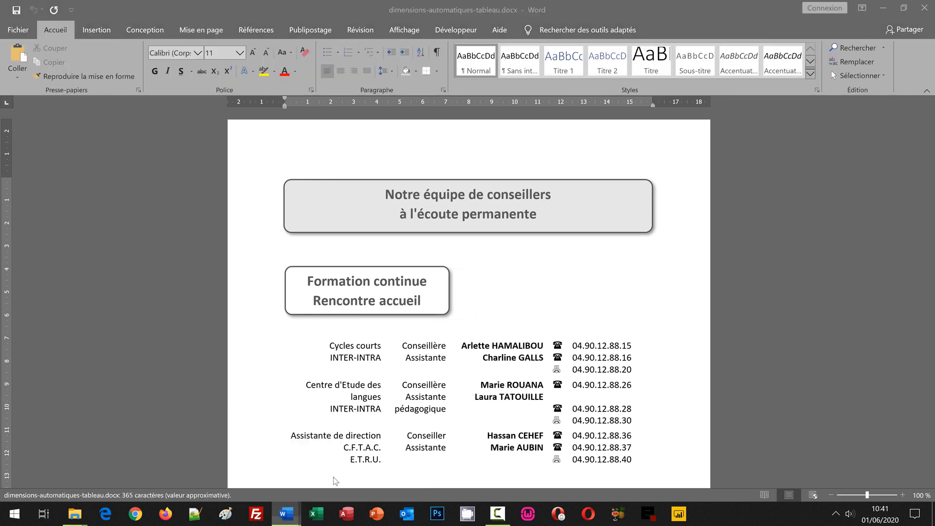
pyautogui.click(417, 350)
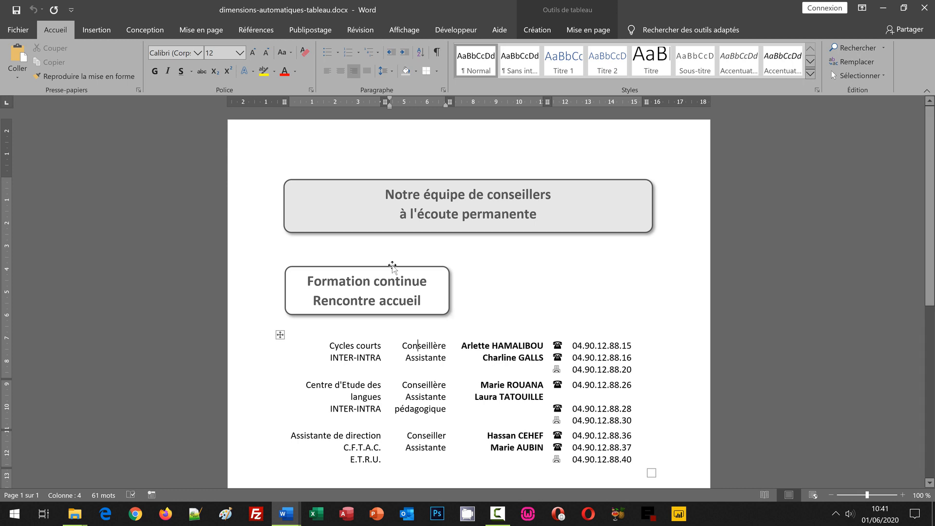
pyautogui.click(348, 208)
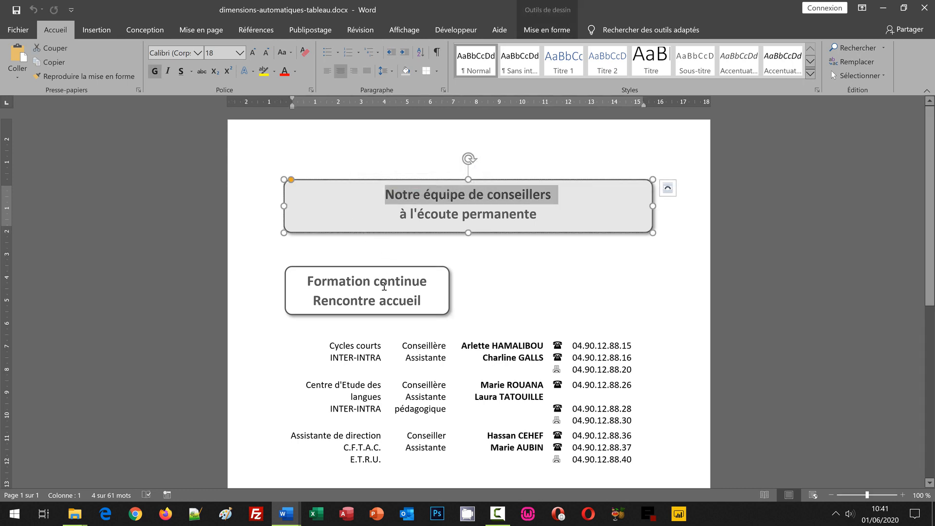
pyautogui.click(384, 286)
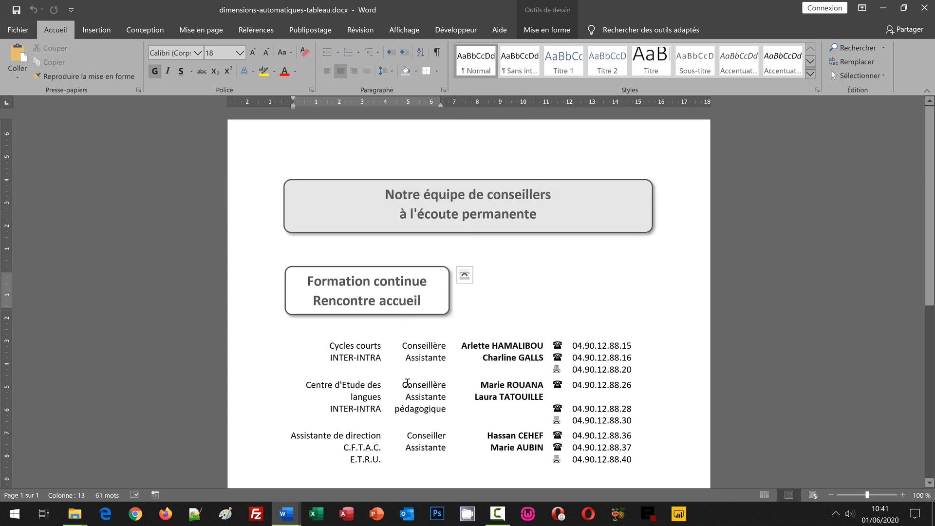
pyautogui.click(403, 357)
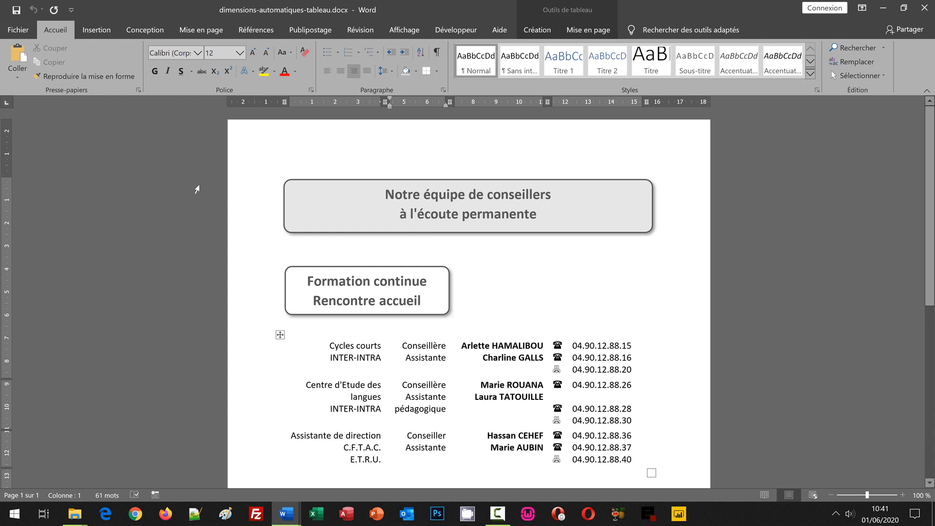
# Set the page orientation to landscape and check the layout in the print preview
pyautogui.click(201, 32)
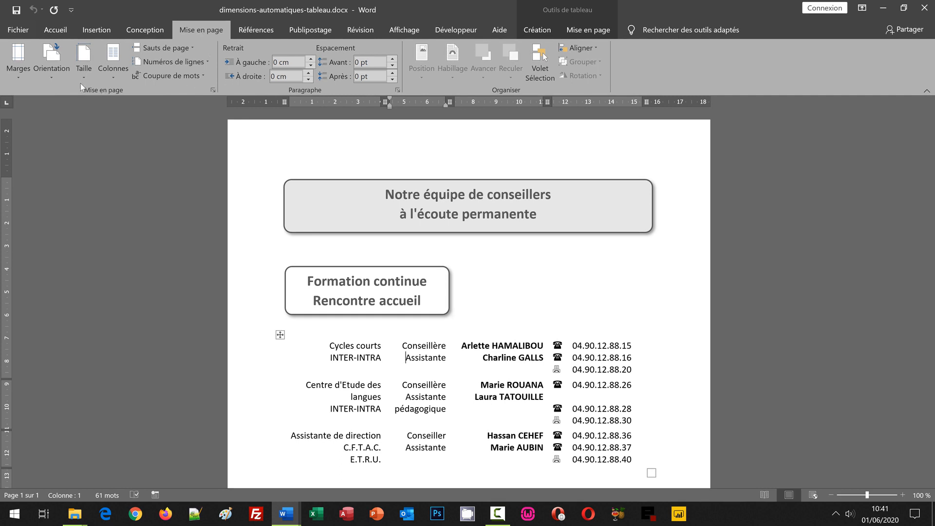
pyautogui.click(53, 74)
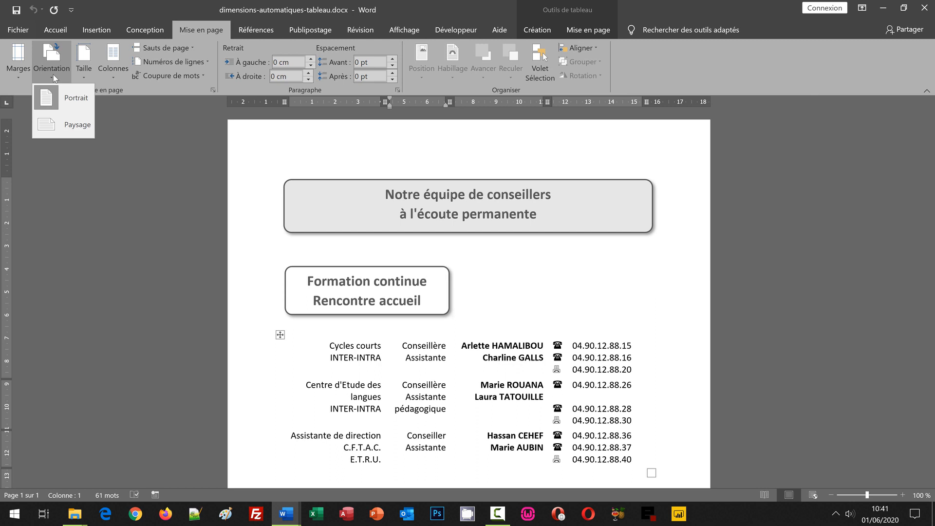
pyautogui.click(64, 126)
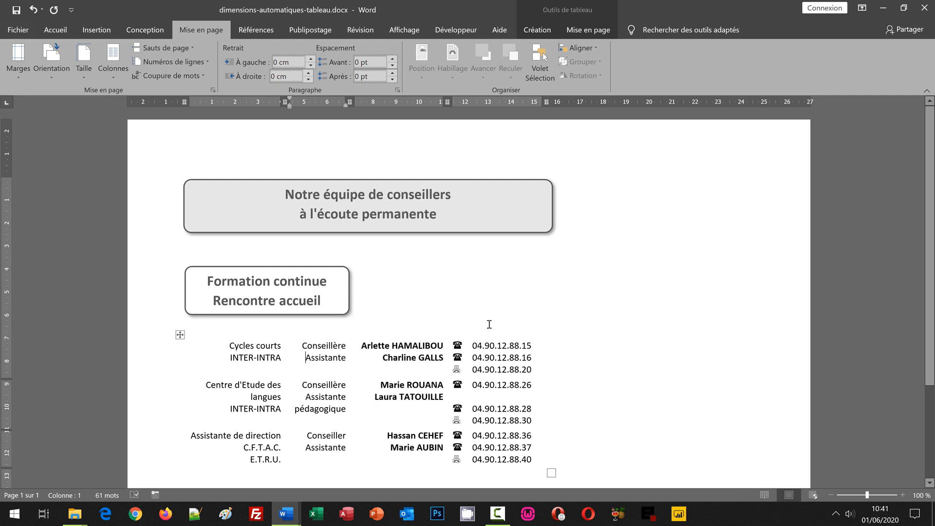
pyautogui.scroll(-1, 489, 324)
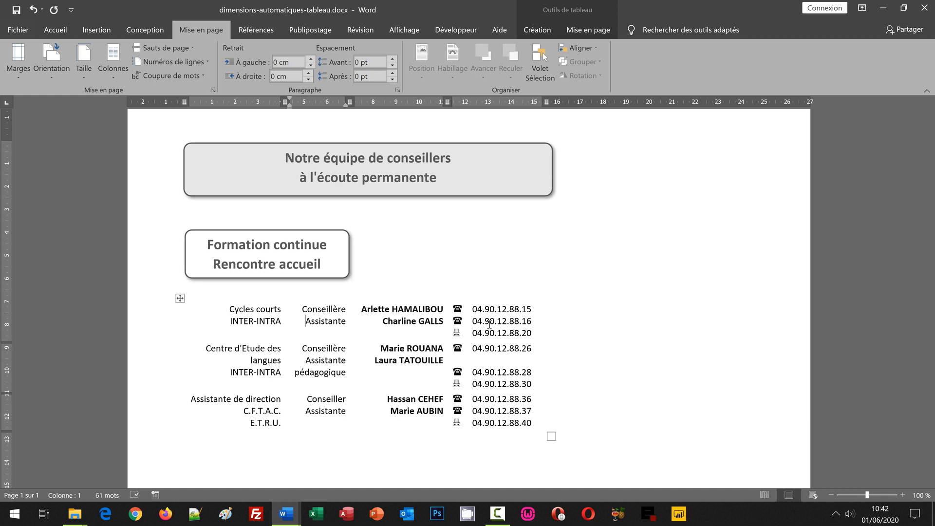
pyautogui.hotkey('ctrl', 'p')
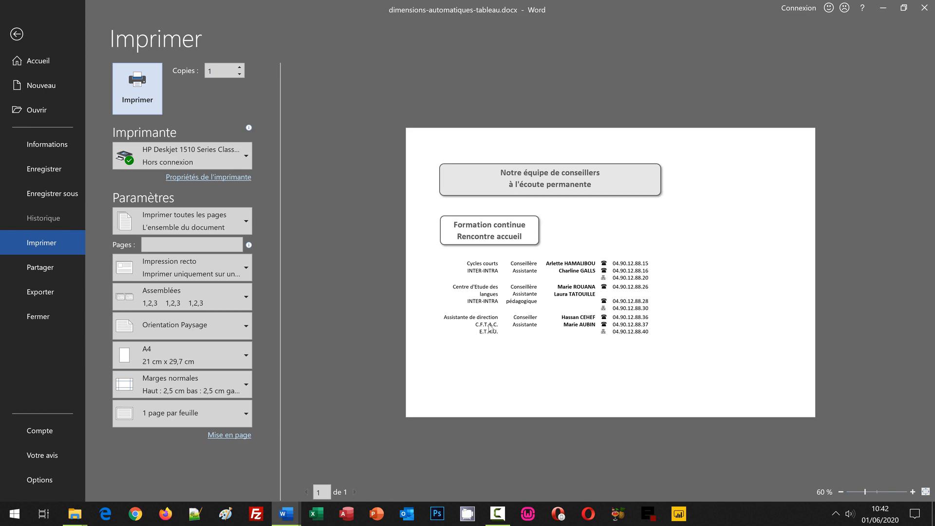
pyautogui.click(18, 36)
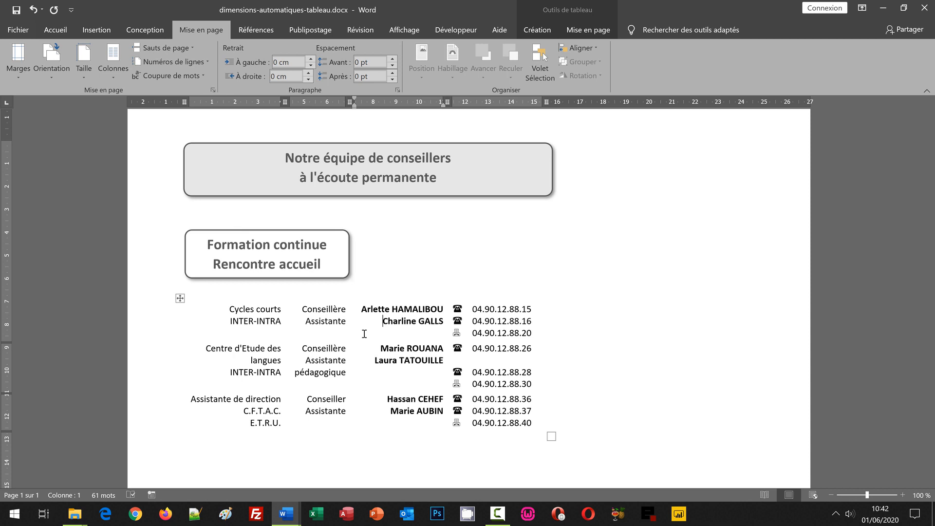
# Apply window AutoFit to the contact table so its width follows the page
pyautogui.click(330, 321)
pyautogui.click(578, 34)
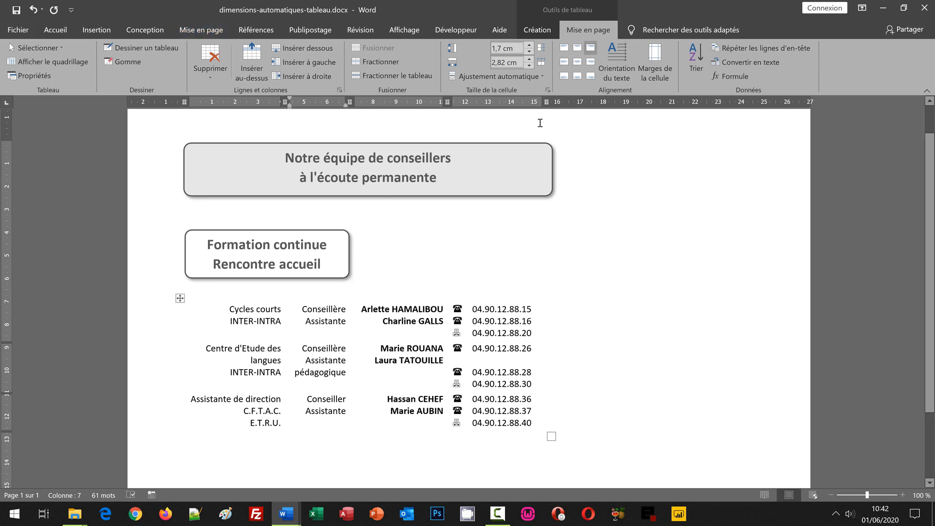
pyautogui.click(504, 79)
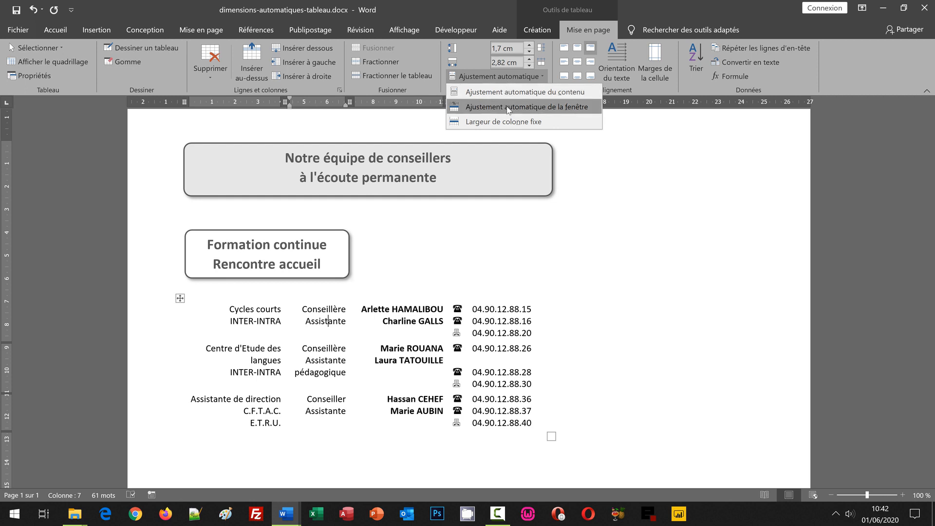
pyautogui.click(508, 107)
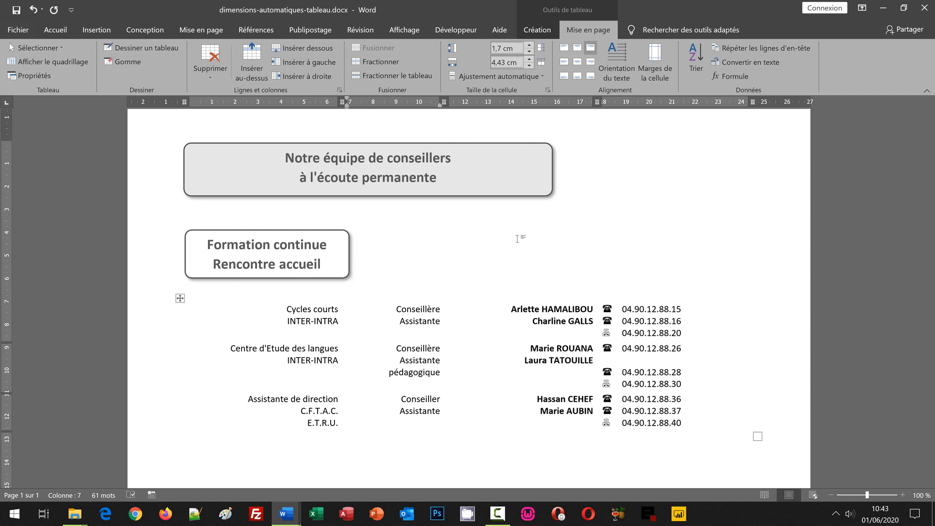
# Set the page orientation back to portrait
pyautogui.click(195, 32)
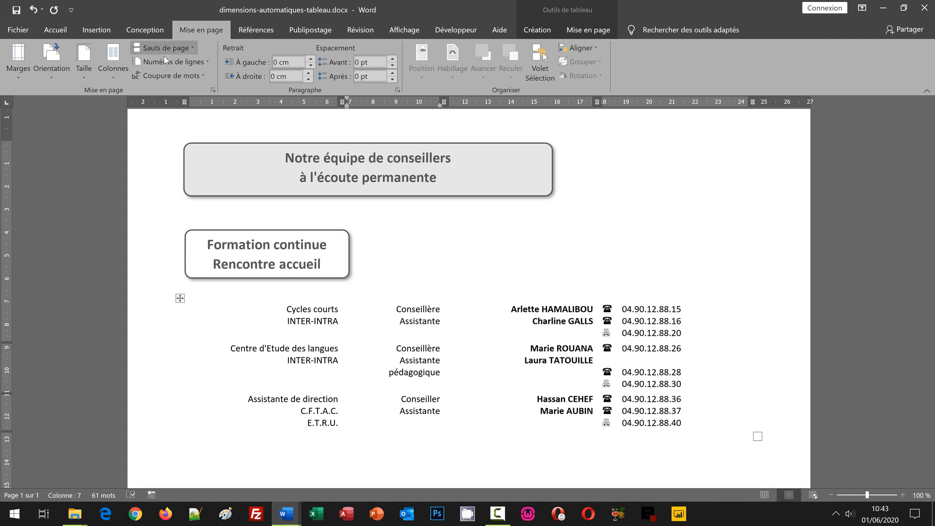
pyautogui.click(55, 72)
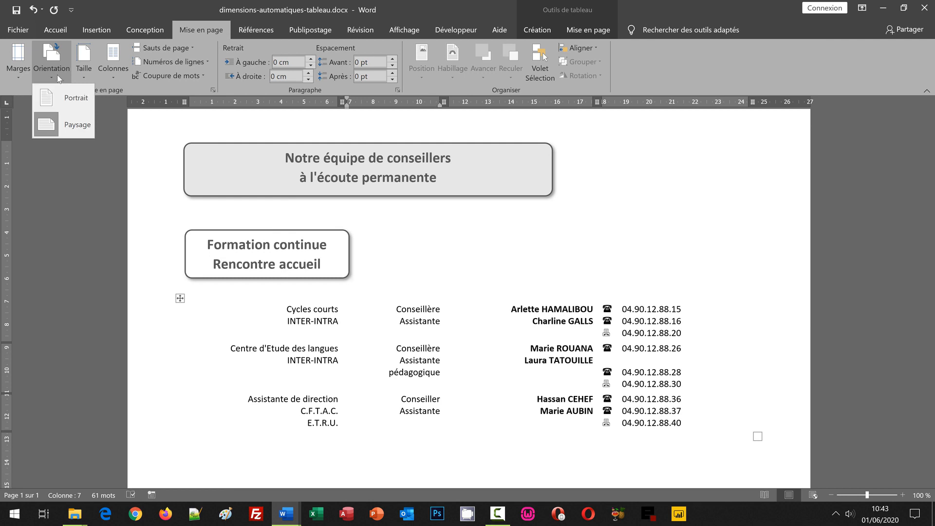
pyautogui.click(66, 101)
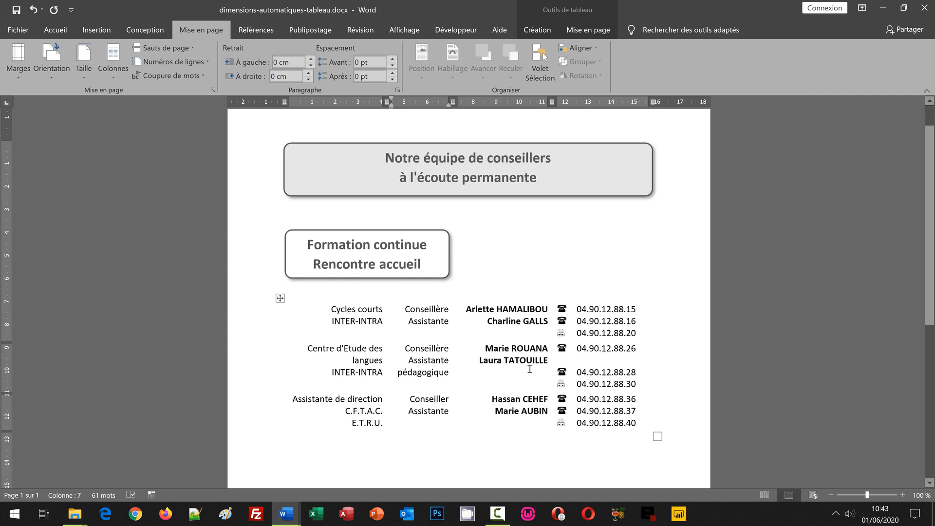
# Give the grey title shape "Notre équipe de conseillers" a relative width of 80% of the page
pyautogui.click(622, 185)
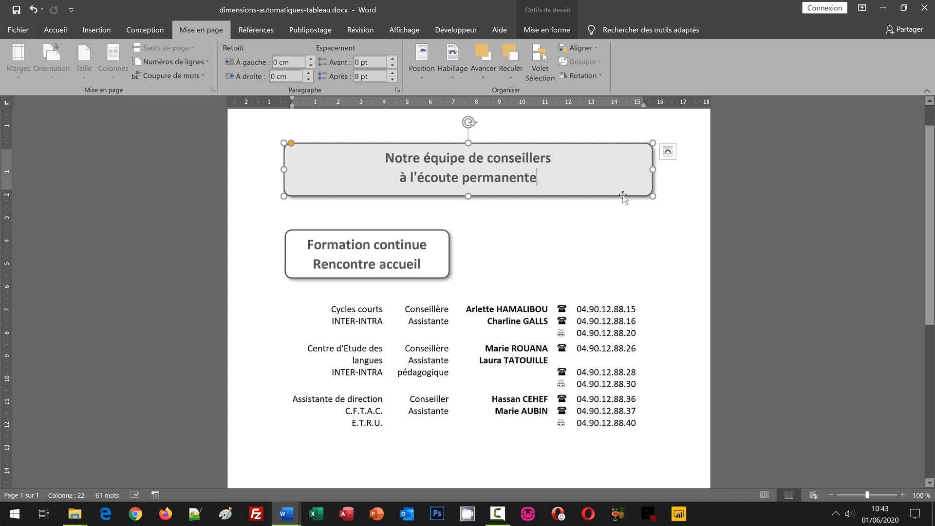
pyautogui.click(546, 30)
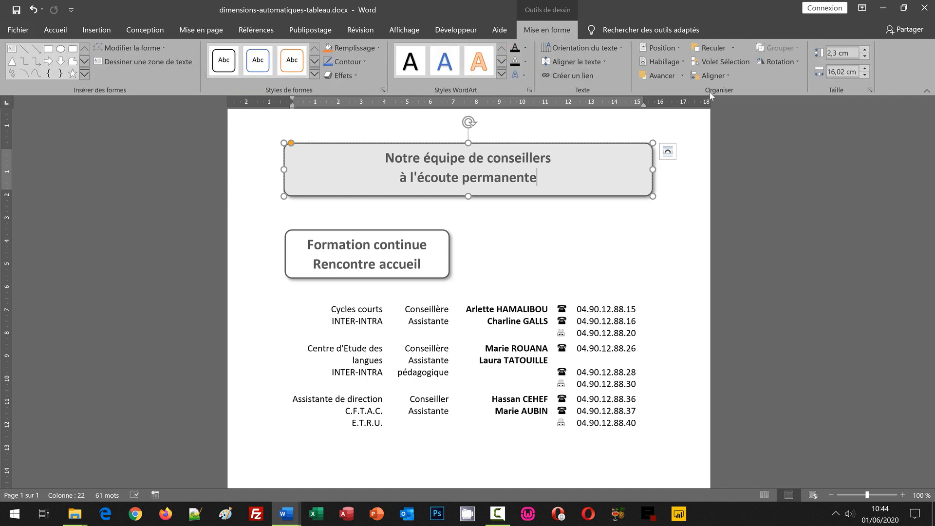
pyautogui.click(662, 45)
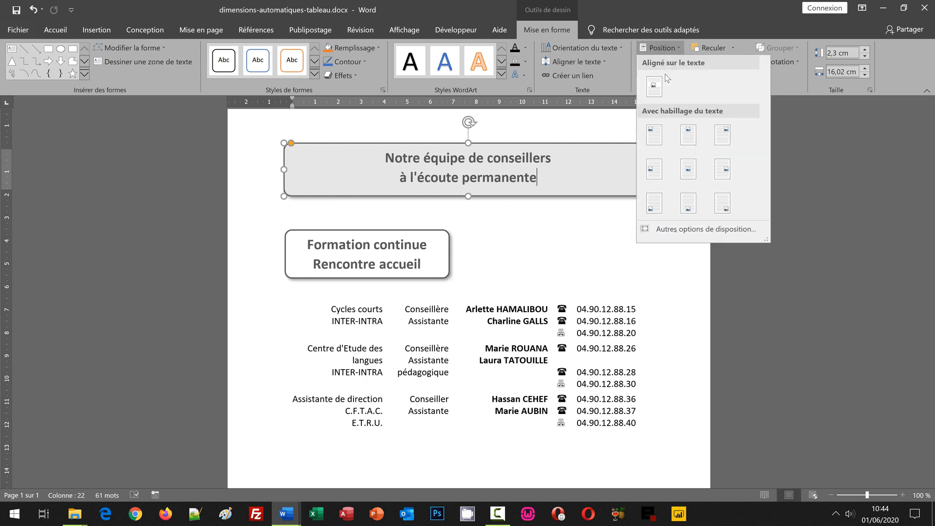
pyautogui.click(687, 231)
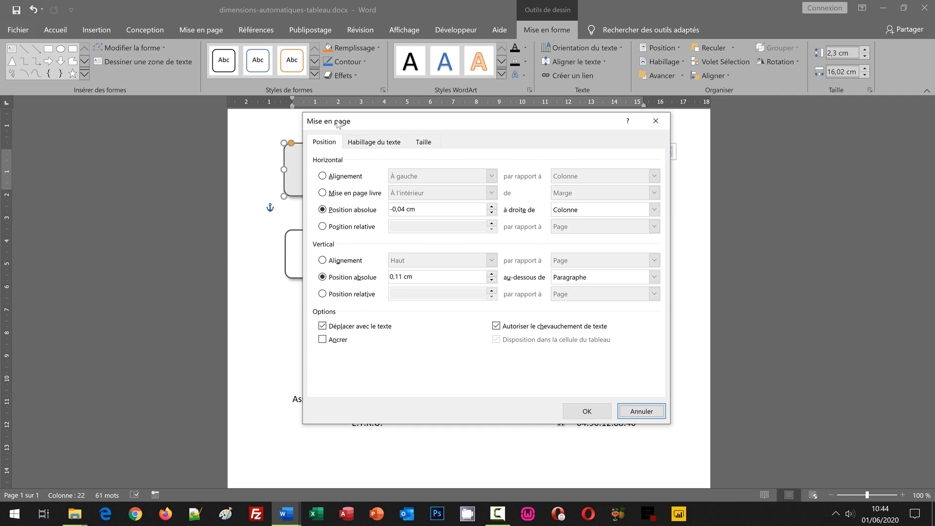
pyautogui.click(432, 145)
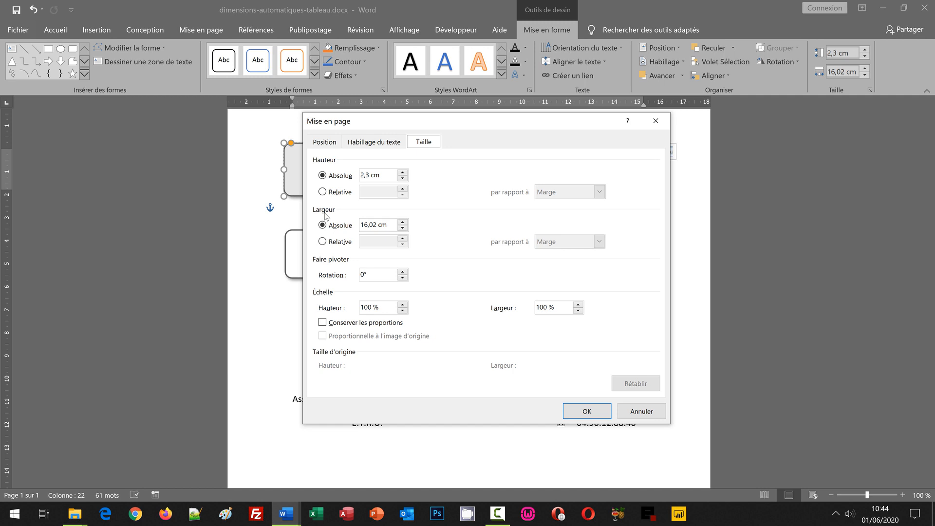
pyautogui.click(339, 241)
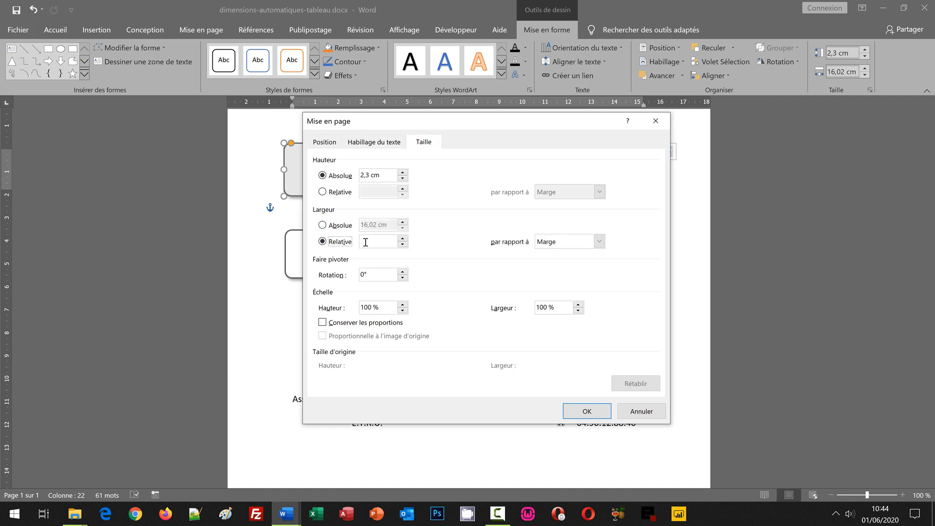
pyautogui.click(366, 242)
pyautogui.write('80%')
pyautogui.click(599, 242)
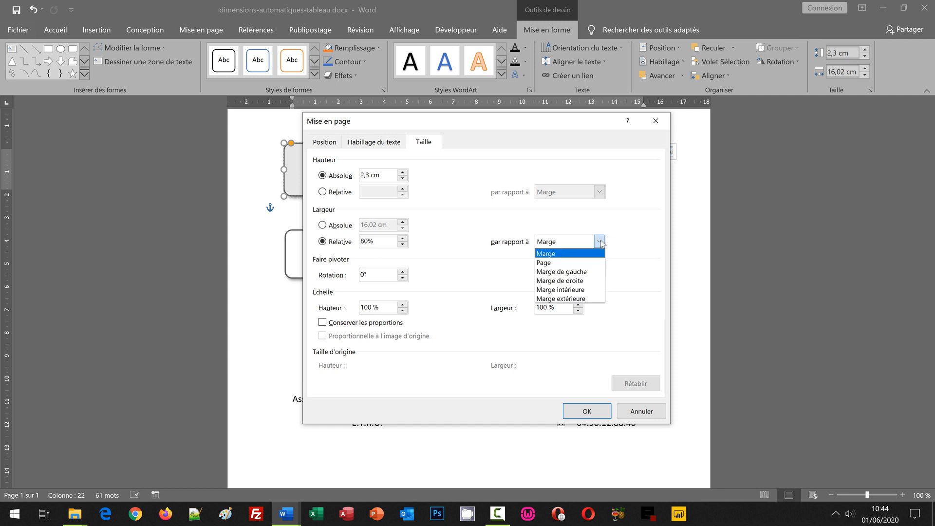
pyautogui.click(590, 263)
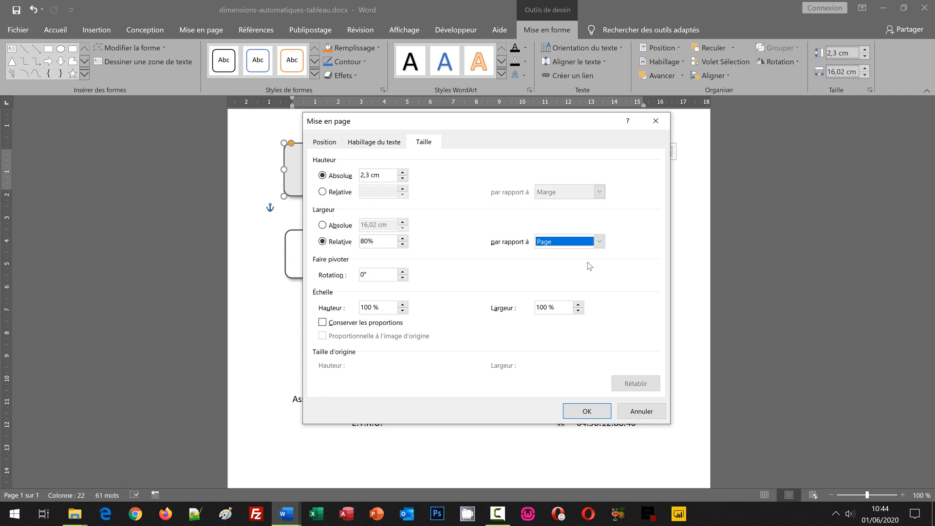
pyautogui.click(586, 412)
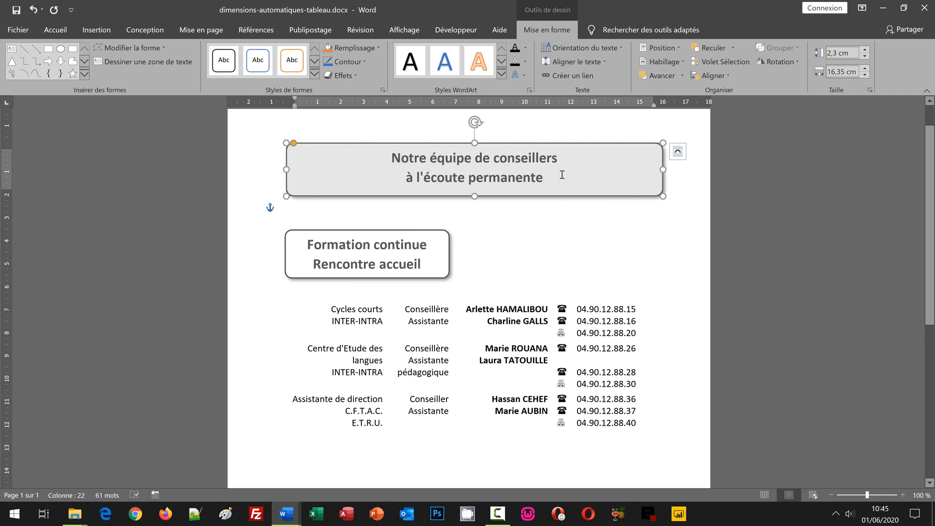
# Change the page to landscape and preview the print layout to compare the table and both title shapes
pyautogui.click(354, 308)
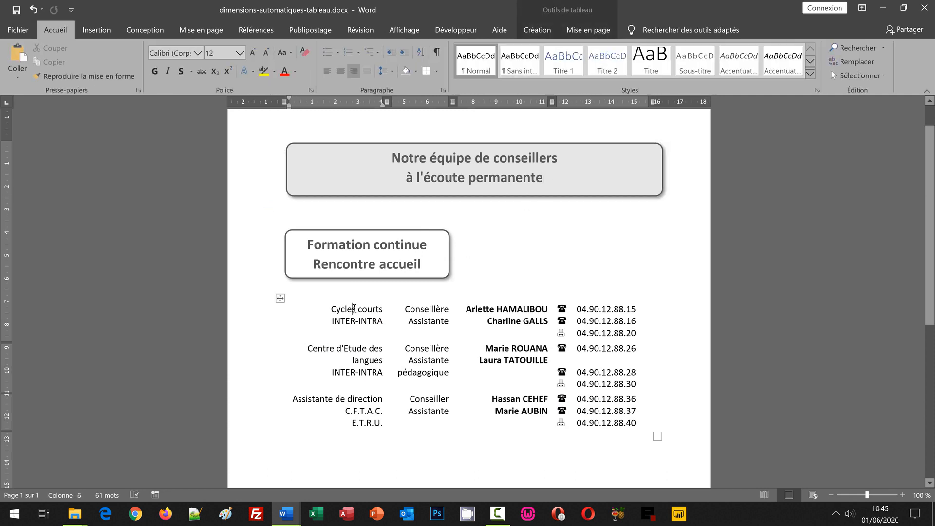
pyautogui.click(193, 32)
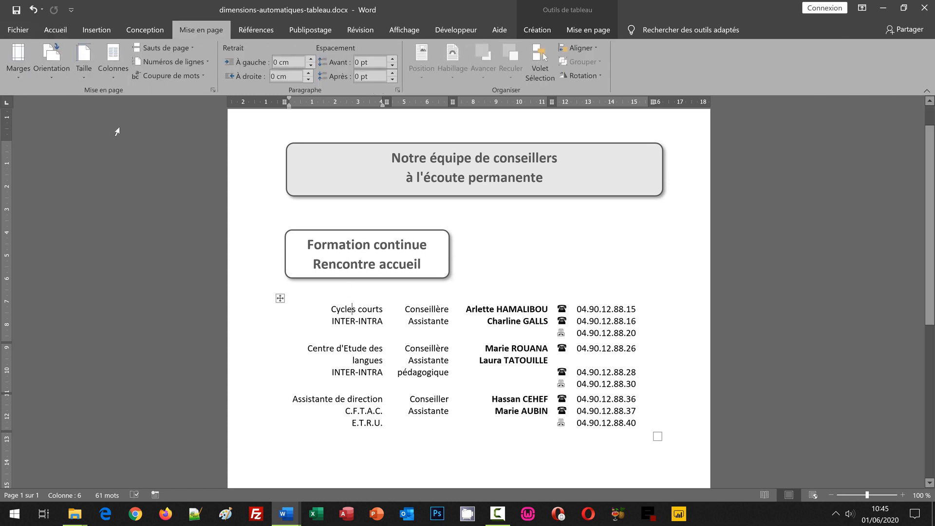
pyautogui.click(54, 77)
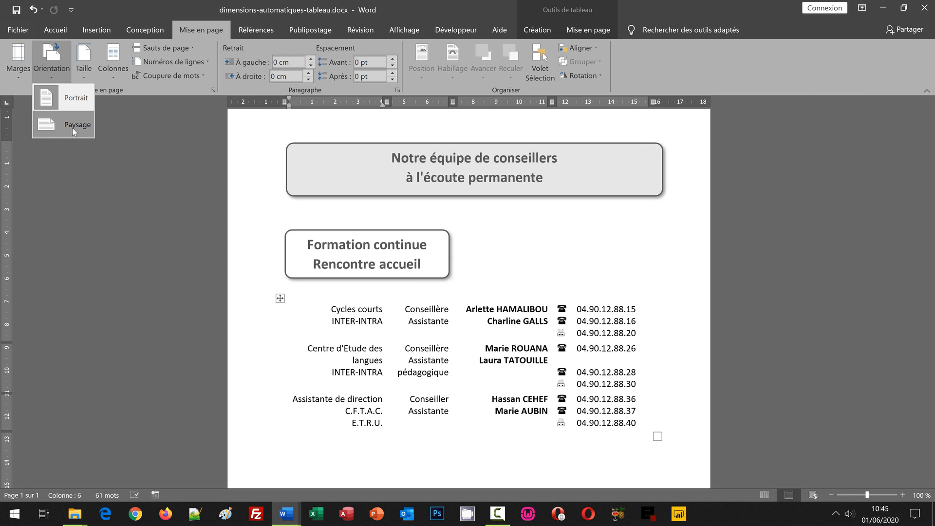
pyautogui.click(72, 128)
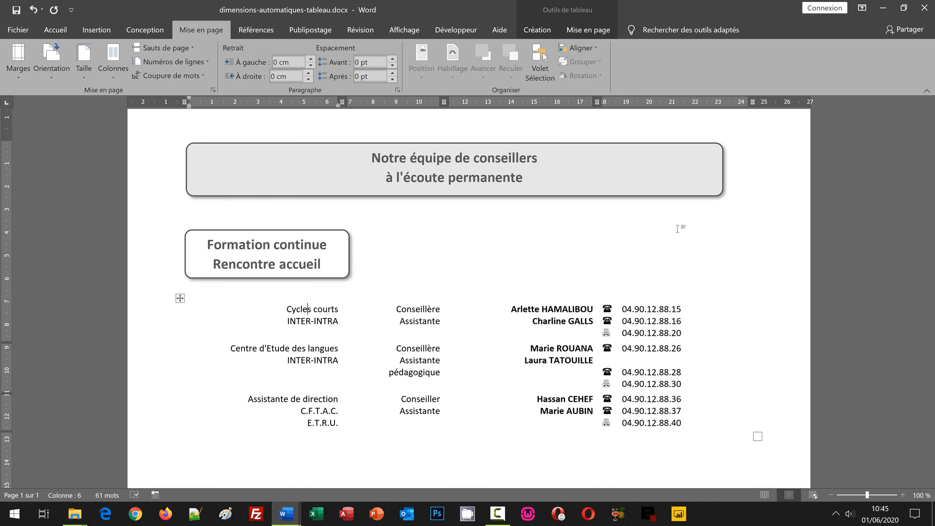
pyautogui.hotkey('ctrl', 'p')
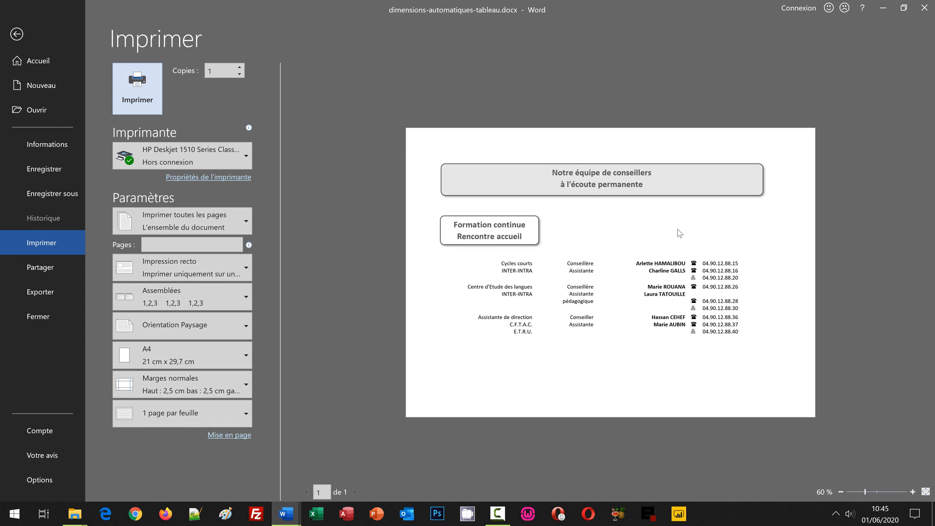
pyautogui.click(18, 39)
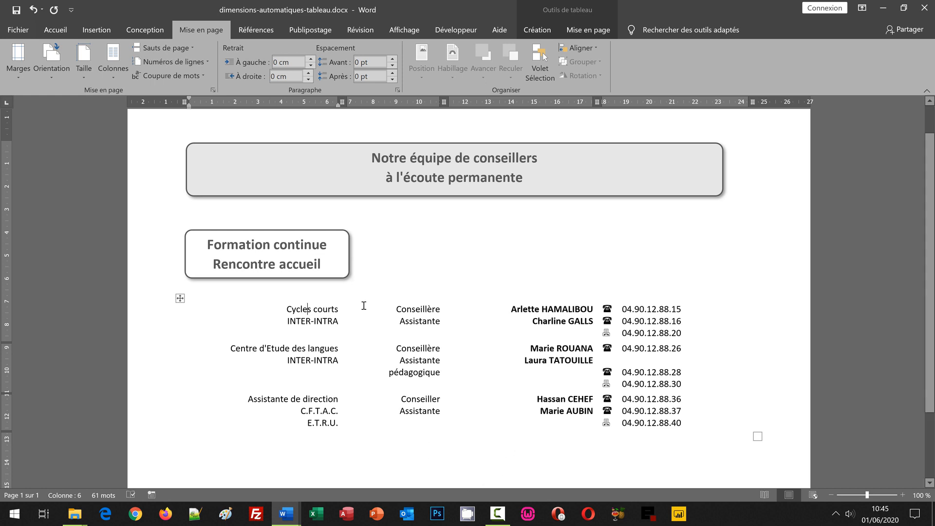
# Give the white title shape "Formation continue Rencontre accueil" a relative width of 40% of the page
pyautogui.click(331, 275)
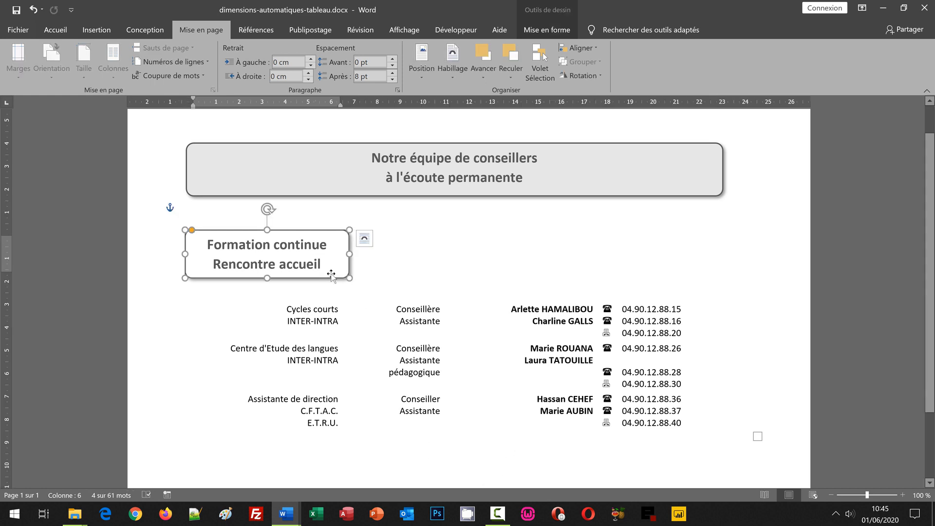
pyautogui.click(553, 32)
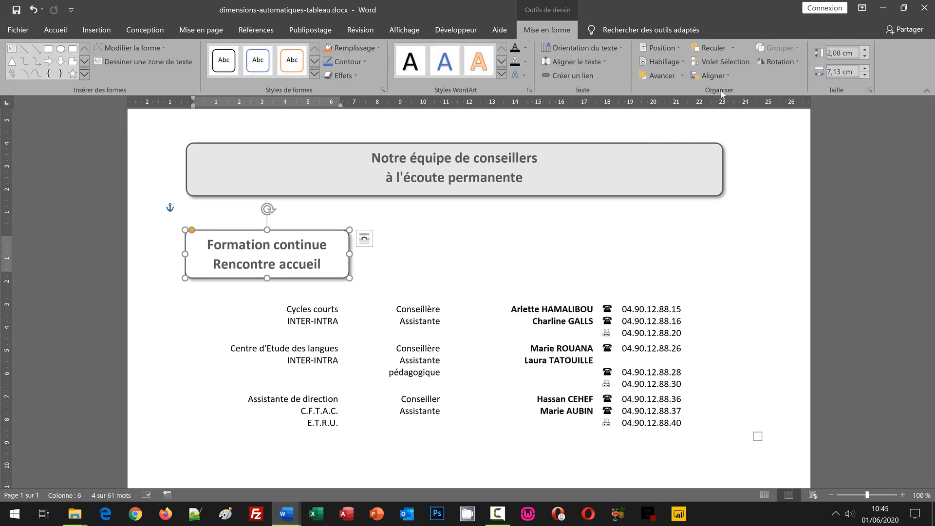
pyautogui.click(644, 48)
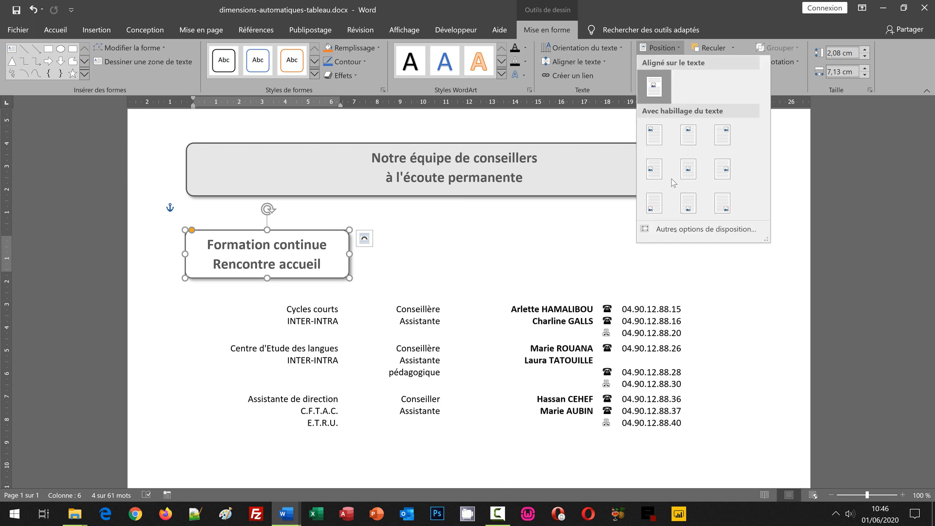
pyautogui.click(675, 231)
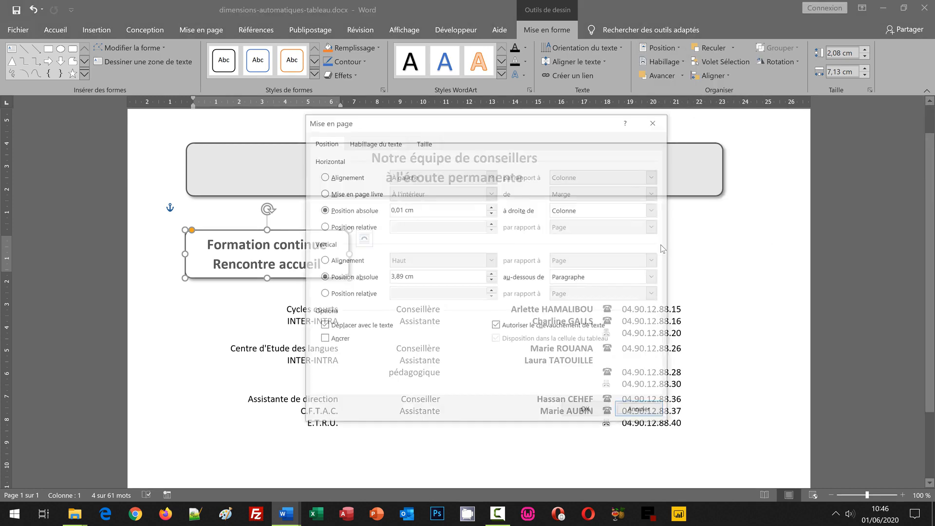
pyautogui.click(423, 143)
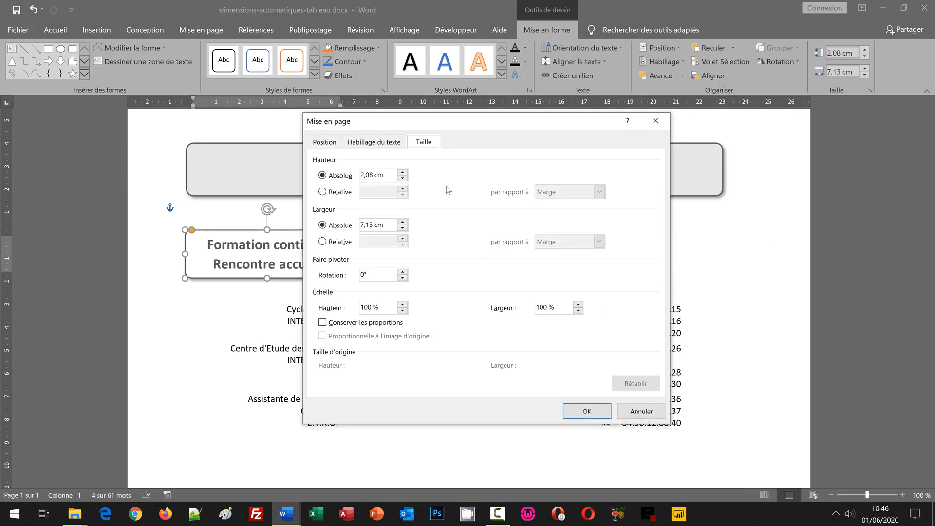
pyautogui.click(333, 243)
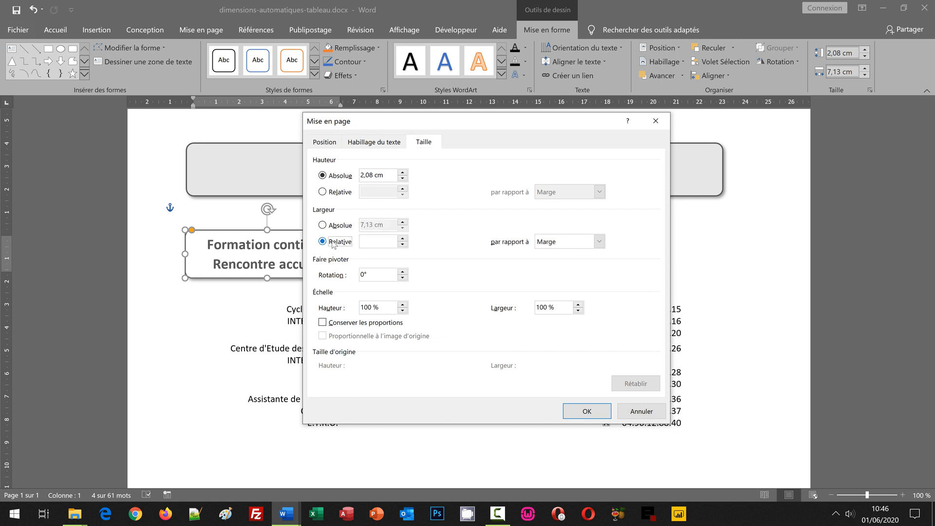
pyautogui.click(371, 244)
pyautogui.write('40%')
pyautogui.click(600, 241)
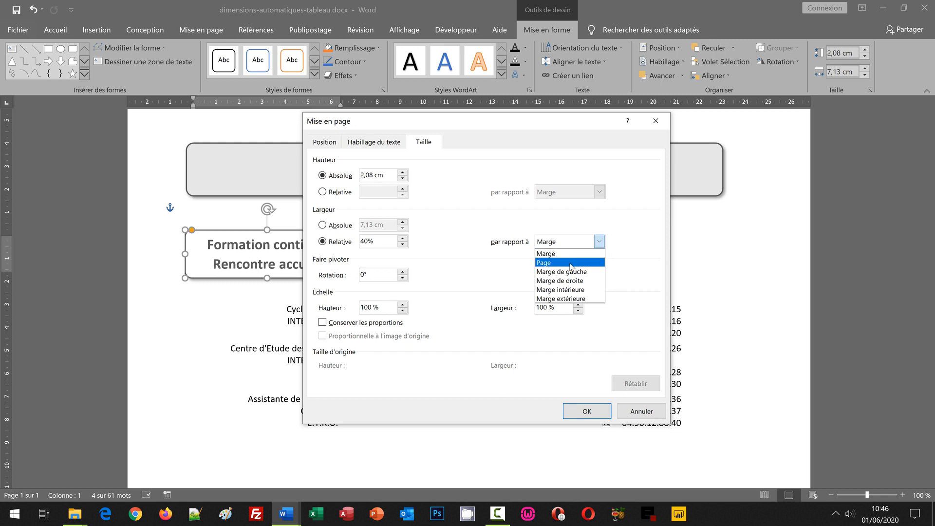
pyautogui.click(570, 263)
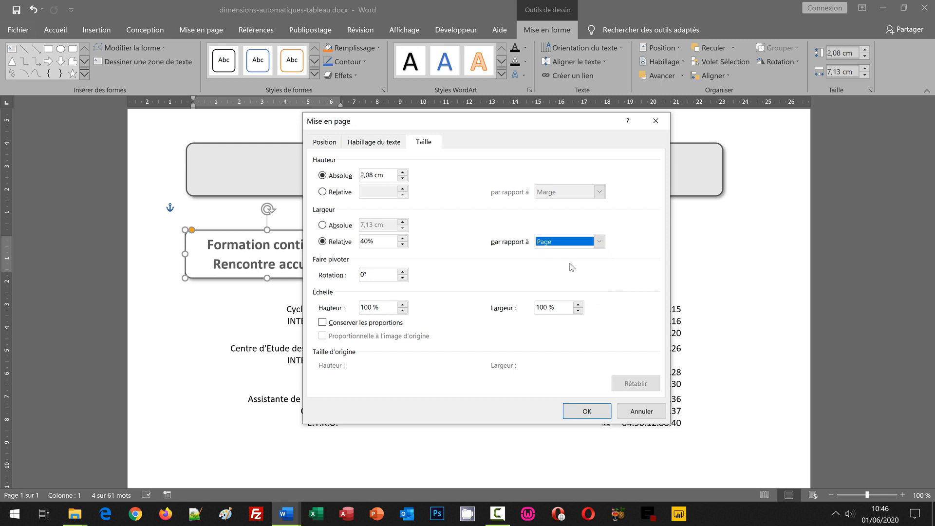
pyautogui.click(587, 411)
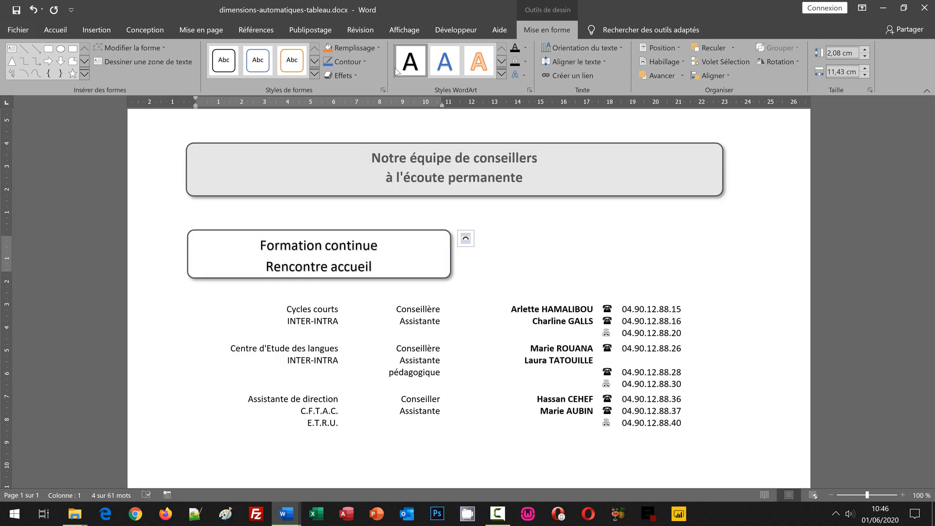
# Preview the landscape print layout, and preview it again with the page orientation set to portrait
pyautogui.hotkey('ctrl', 'p')
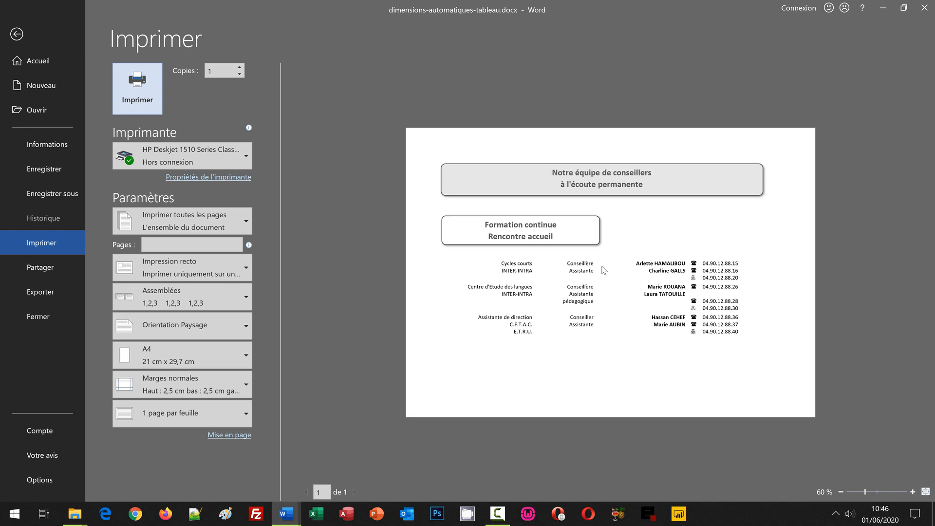
pyautogui.click(17, 34)
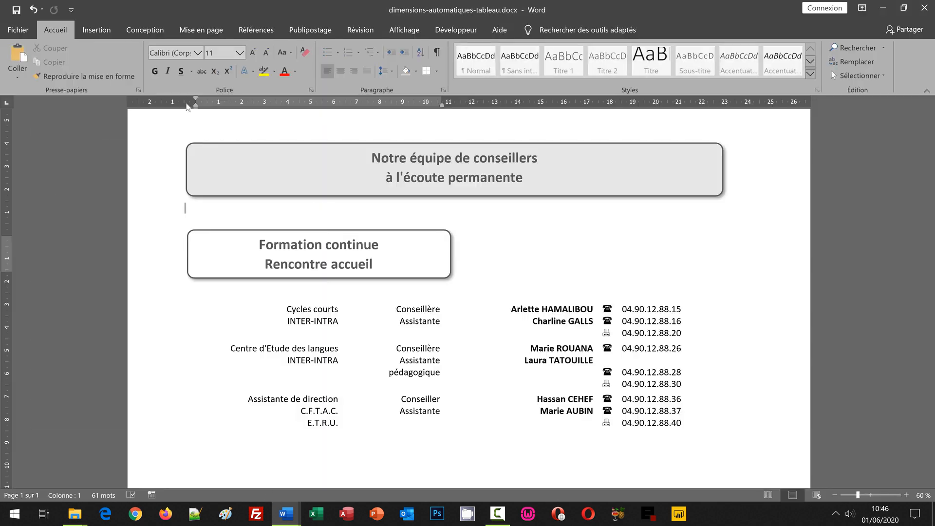
pyautogui.click(199, 31)
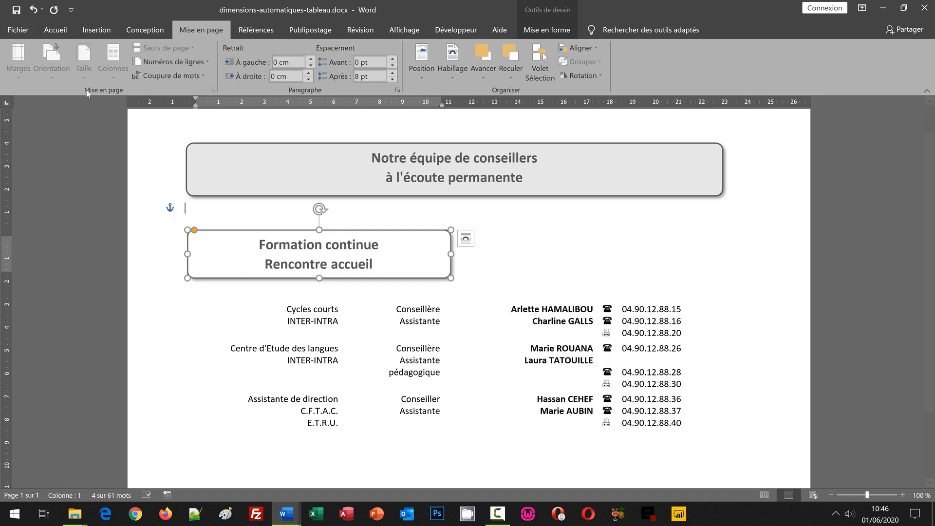
pyautogui.click(270, 351)
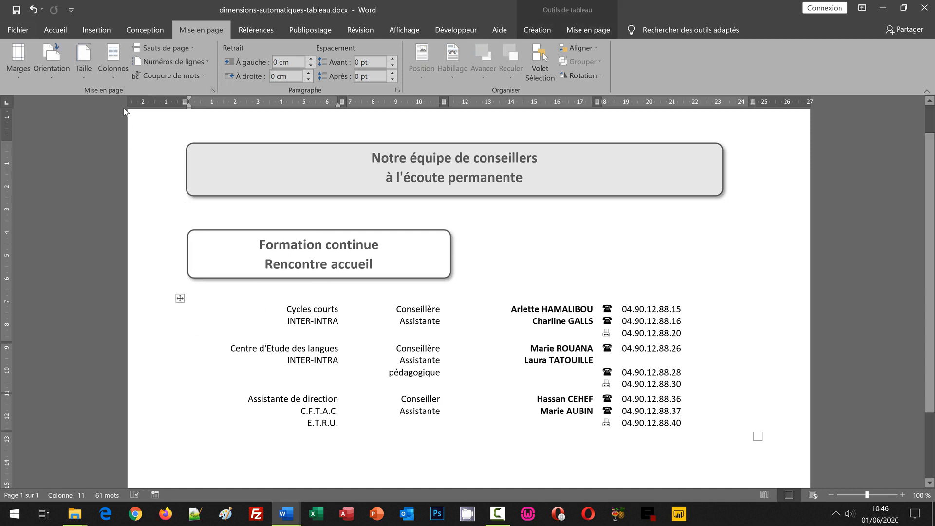
pyautogui.click(53, 74)
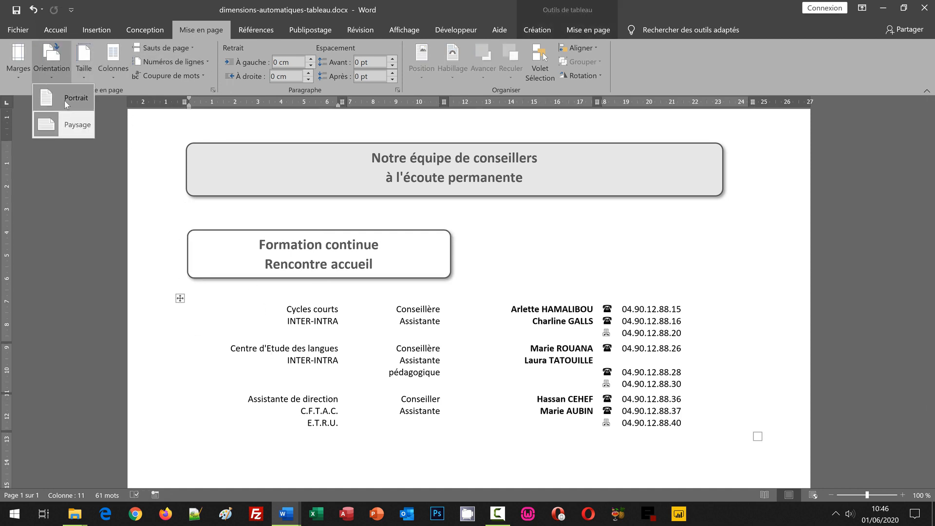
pyautogui.click(64, 100)
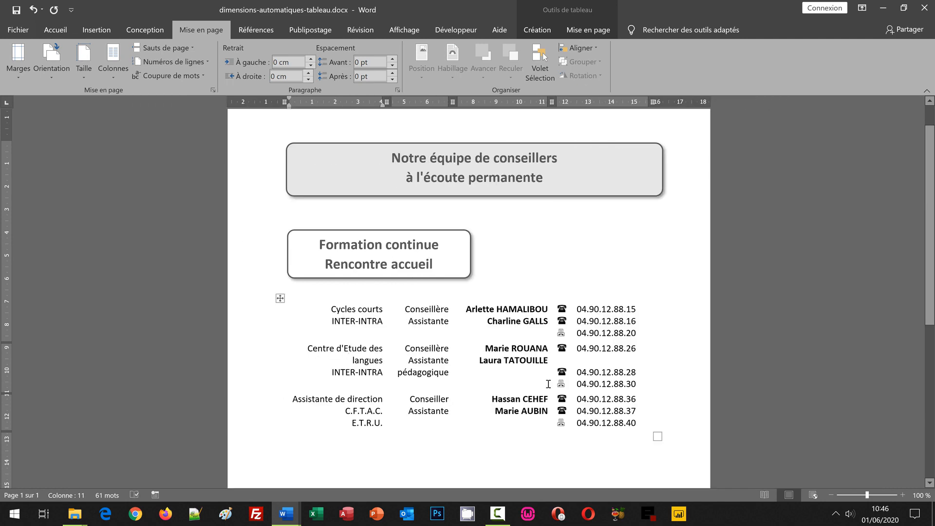
pyautogui.hotkey('ctrl', 'p')
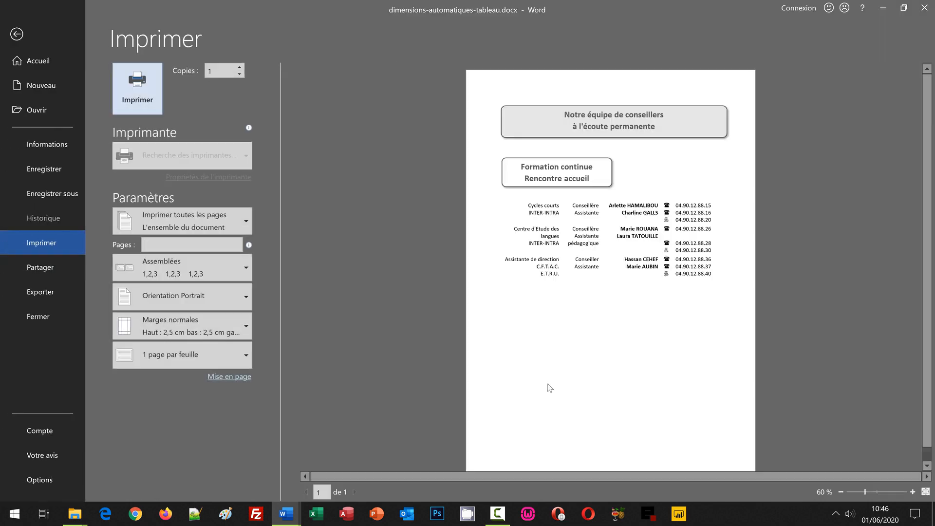